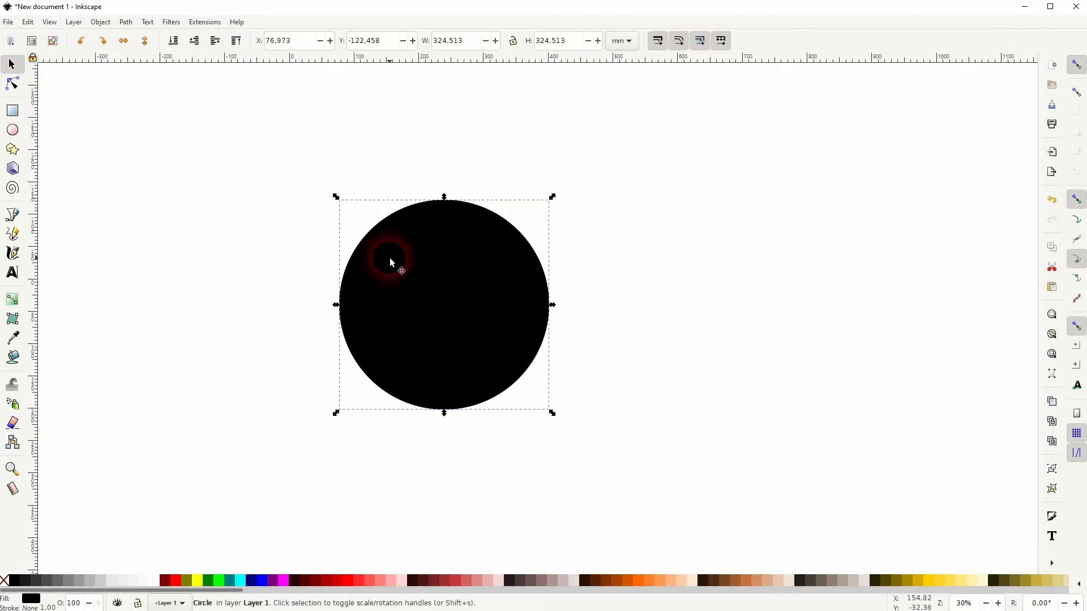
- Duplicate the black circle and apply a conical mesh gradient with 8 rows and 8 columns to the left circle
key(ctrl+d)
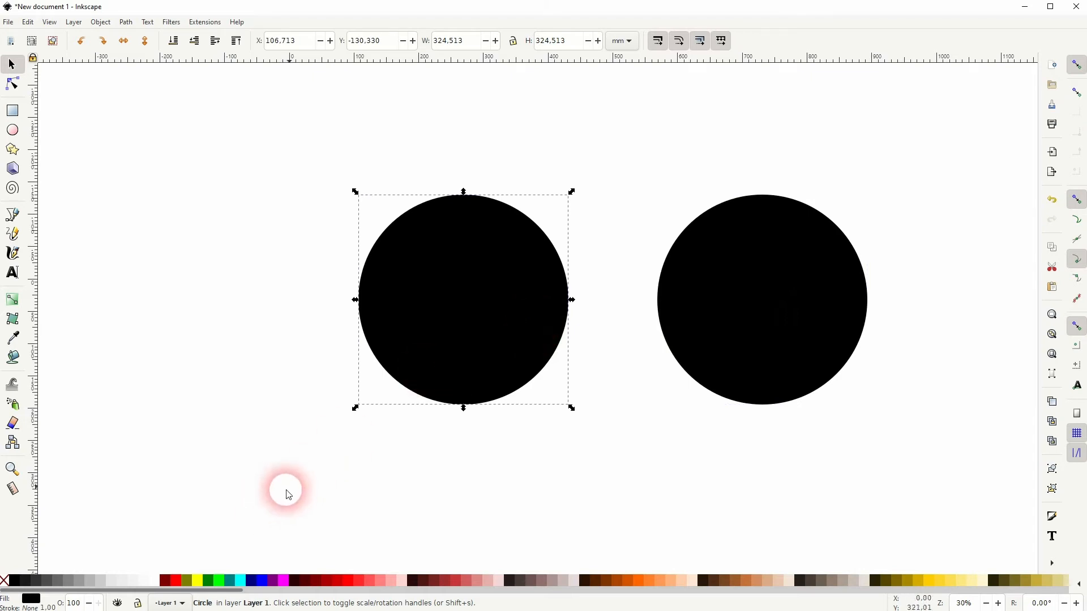
click(14, 323)
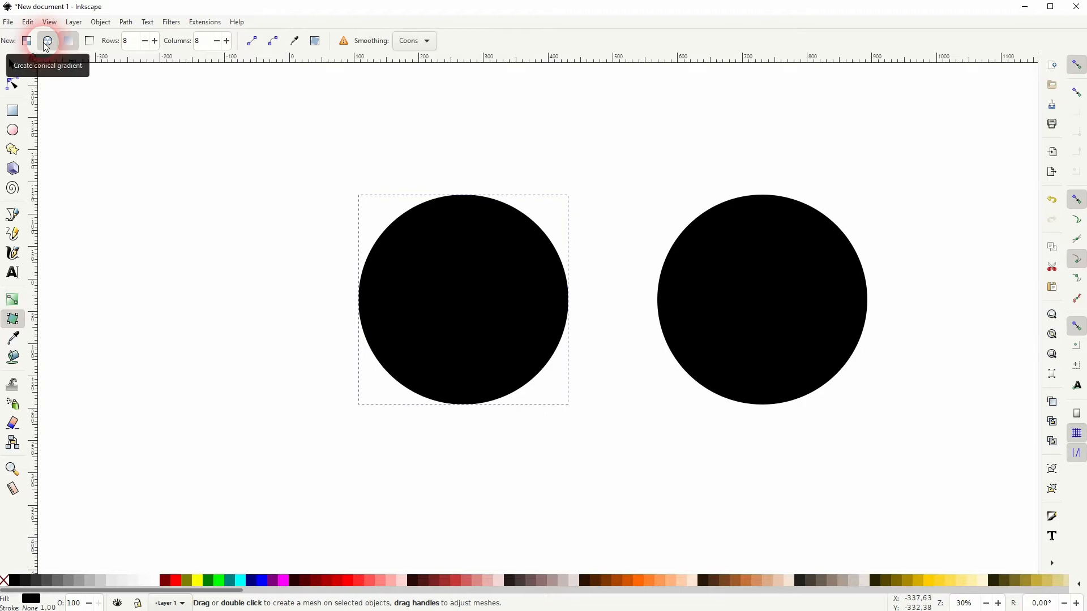
click(69, 44)
drag(134, 42, 106, 44)
drag(204, 43, 177, 41)
drag(288, 267, 613, 286)
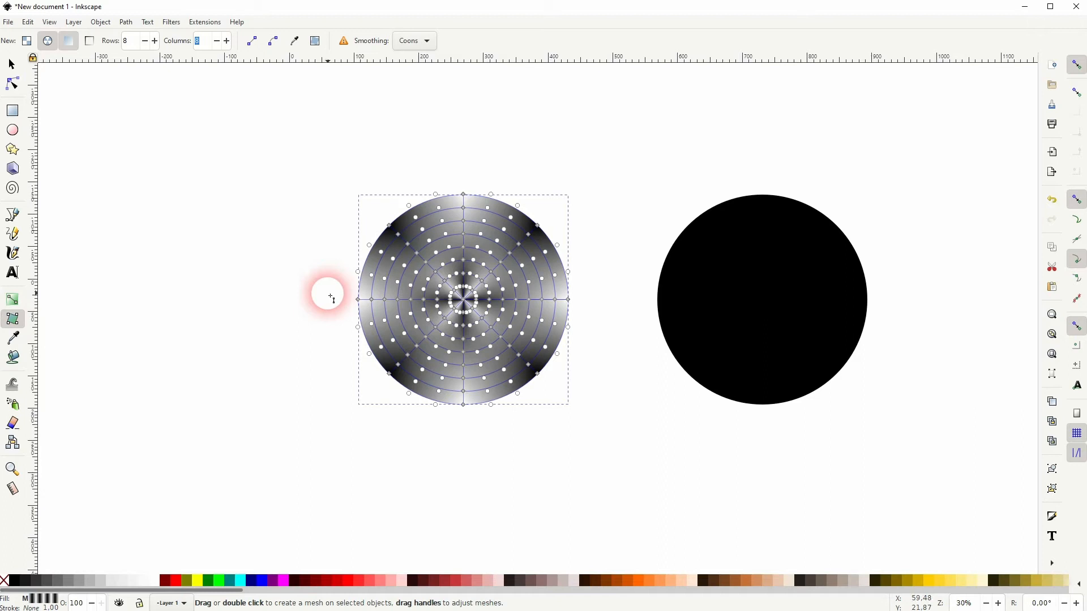
- Colour the mesh nodes on the circle's horizontal centreline and lower half white, and those in its upper half red
mouse_move(339, 294)
mouse_down()
mouse_move(566, 346)
mouse_move(591, 425)
mouse_up()
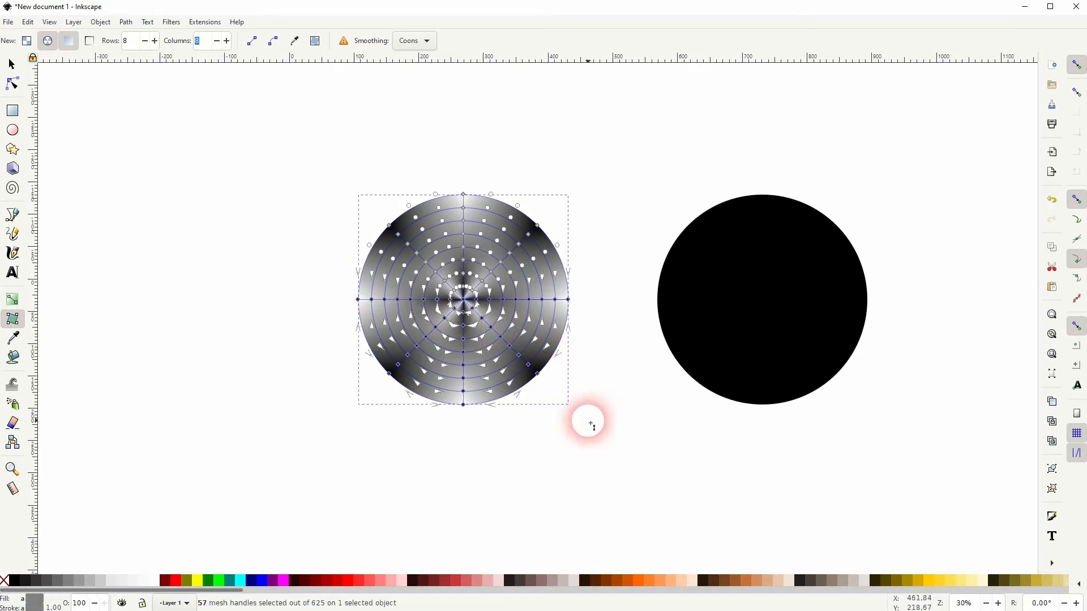
click(154, 583)
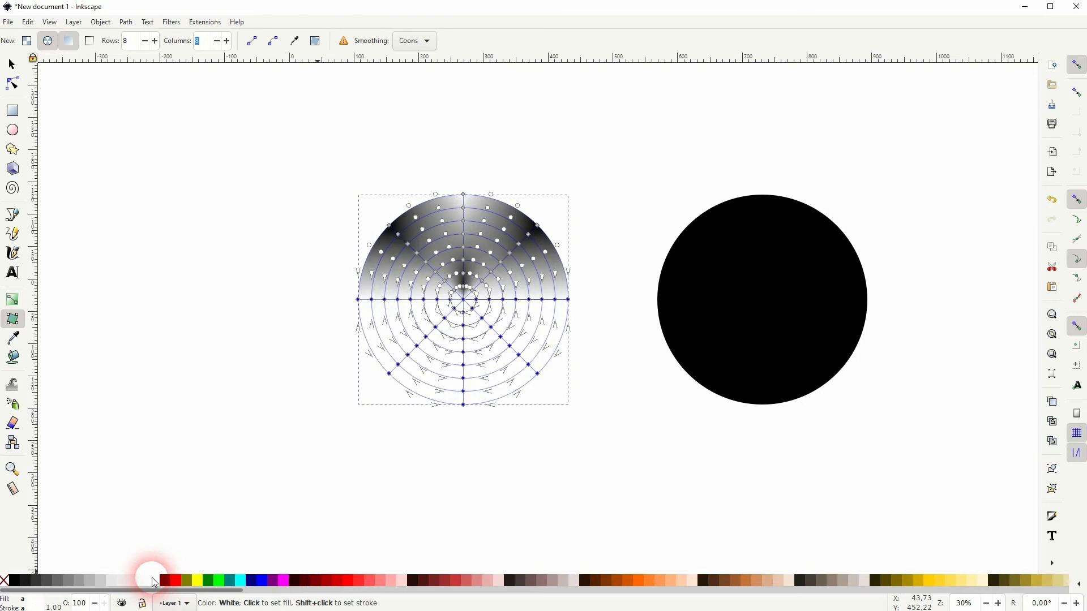
drag(350, 299, 635, 176)
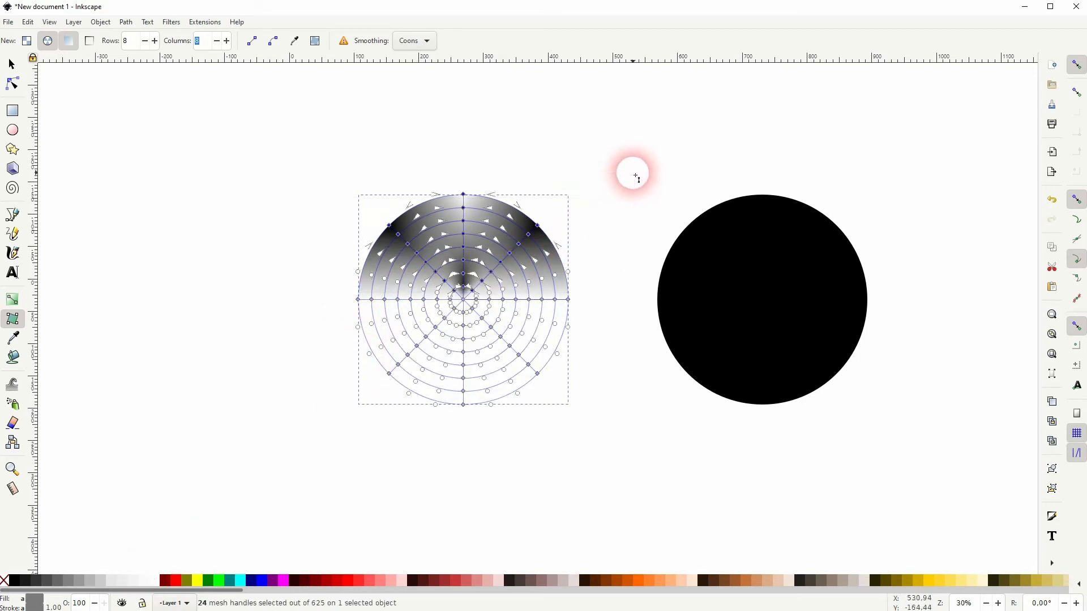
click(176, 581)
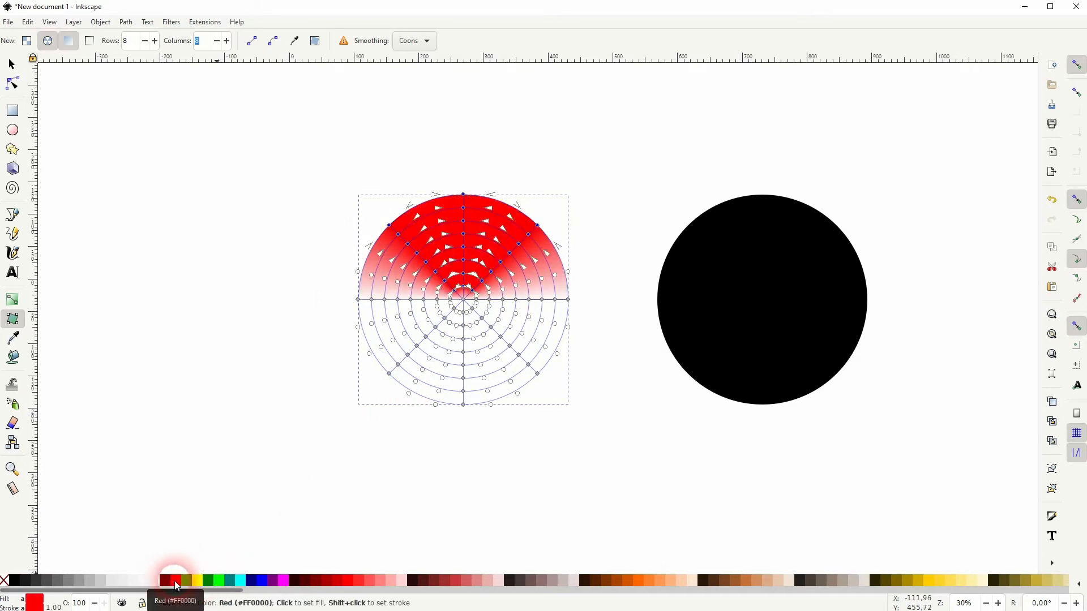
click(12, 65)
click(237, 343)
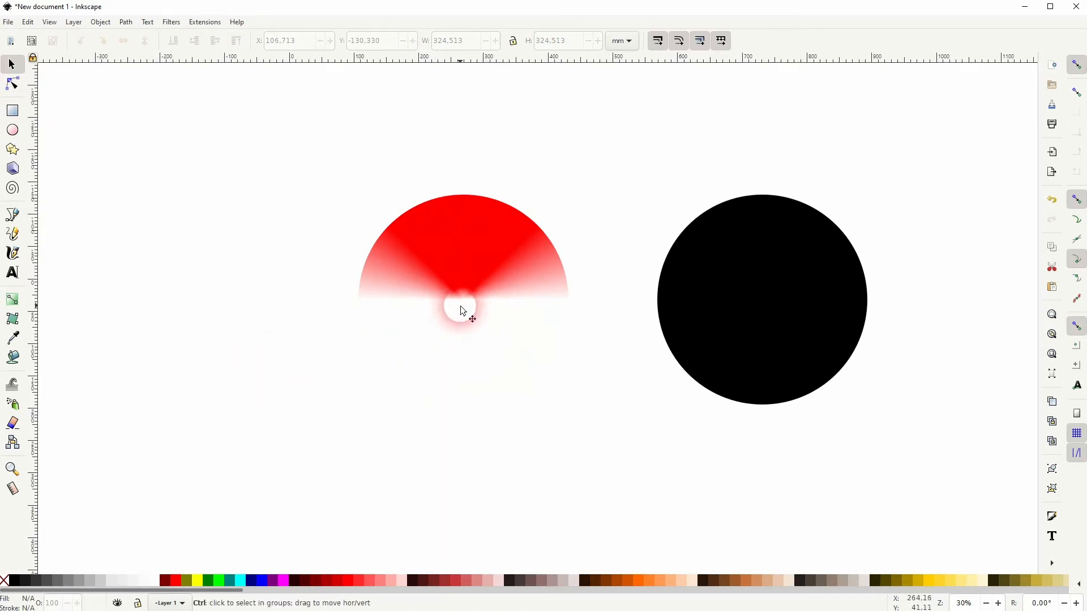
- Reapply red to the inner upper-half mesh nodes of the gradient circle
ctrl+scroll(463, 311, up, 1)
click(480, 273)
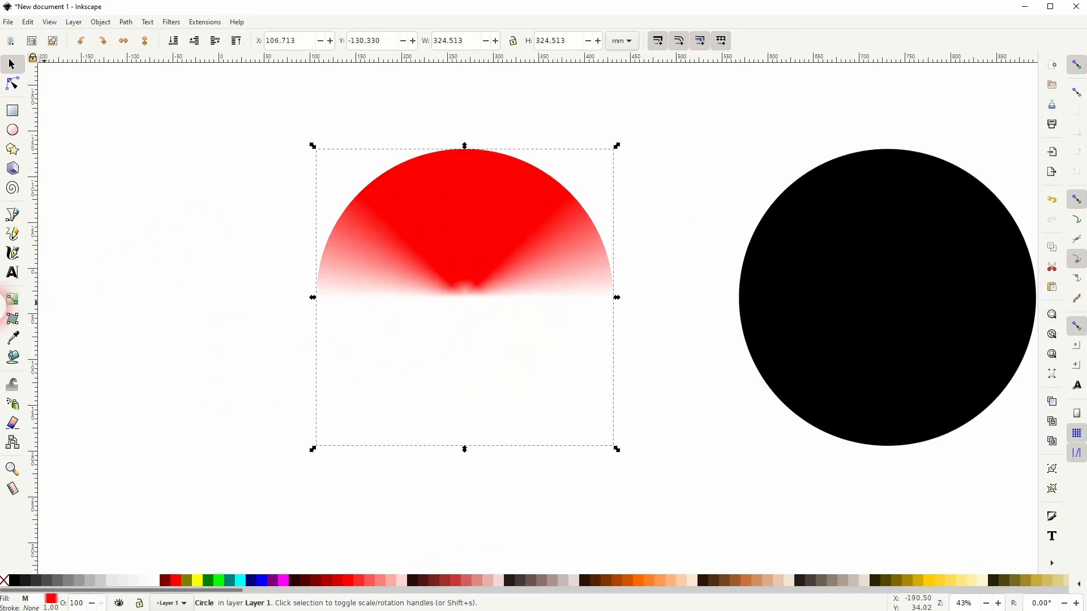
click(11, 324)
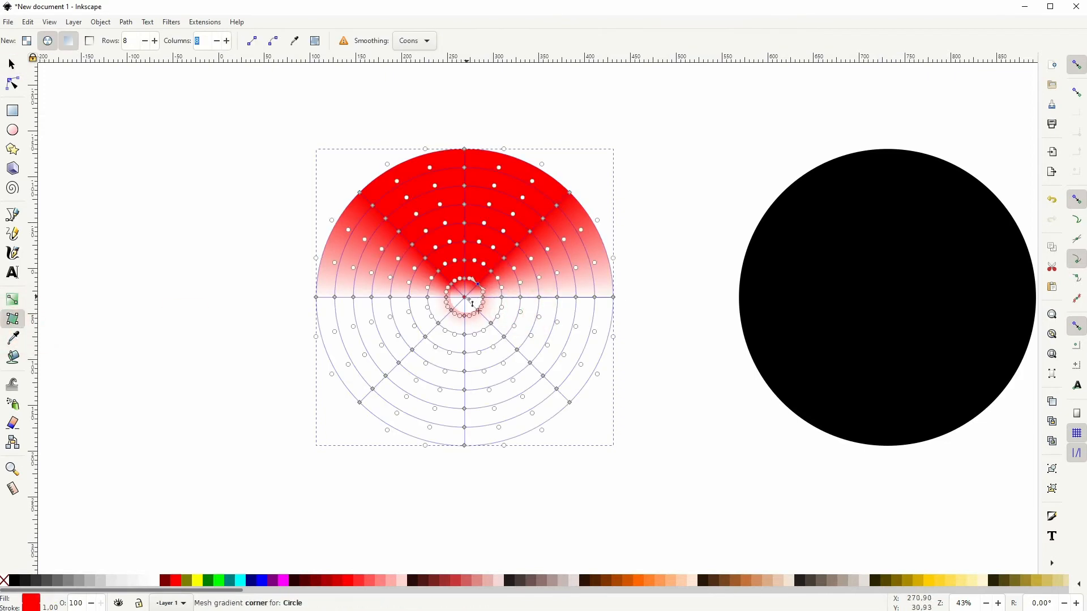
ctrl+scroll(466, 300, up, 2)
ctrl+scroll(470, 301, up, 1)
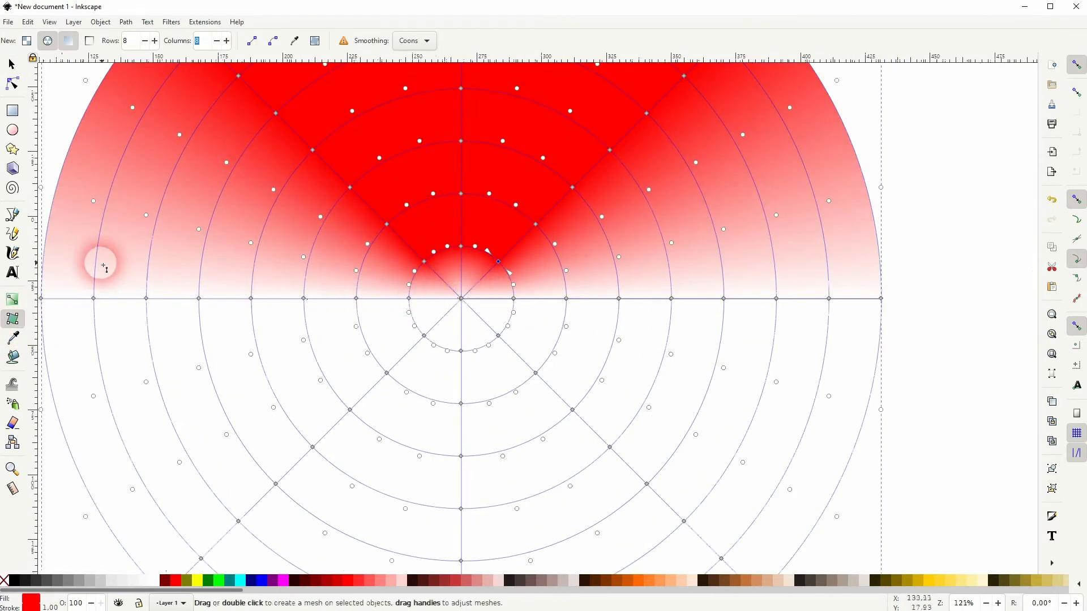
ctrl+scroll(190, 287, down, 1)
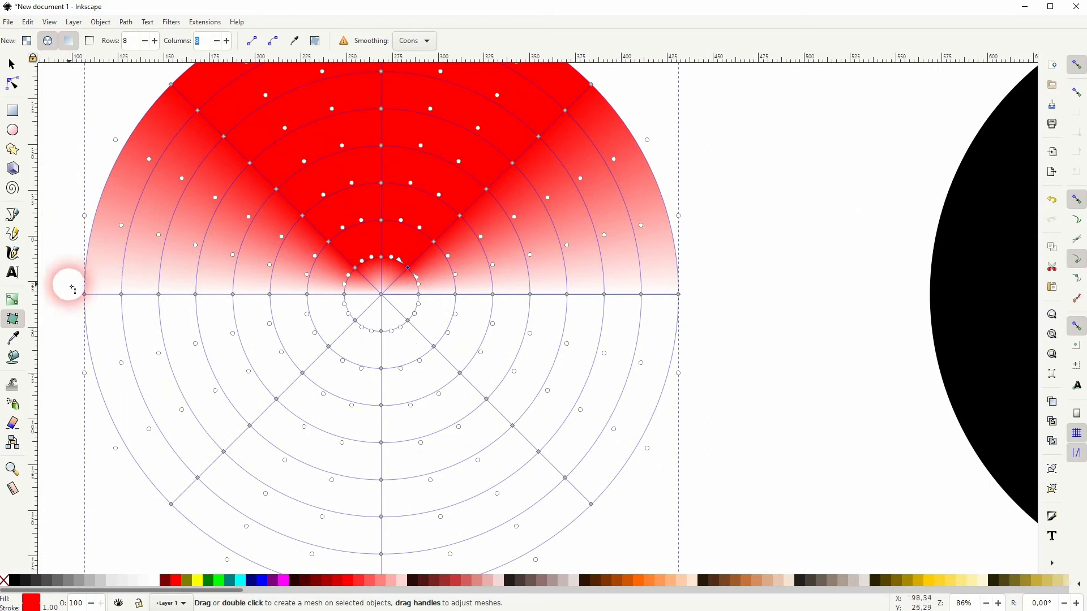
drag(68, 288, 725, 138)
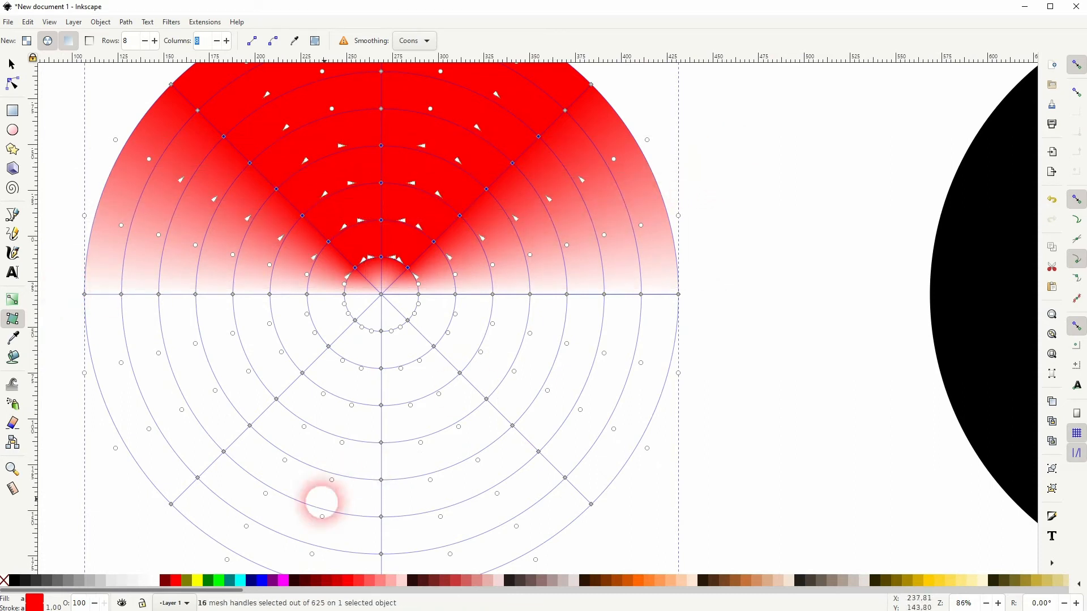
drag(176, 588, 385, 295)
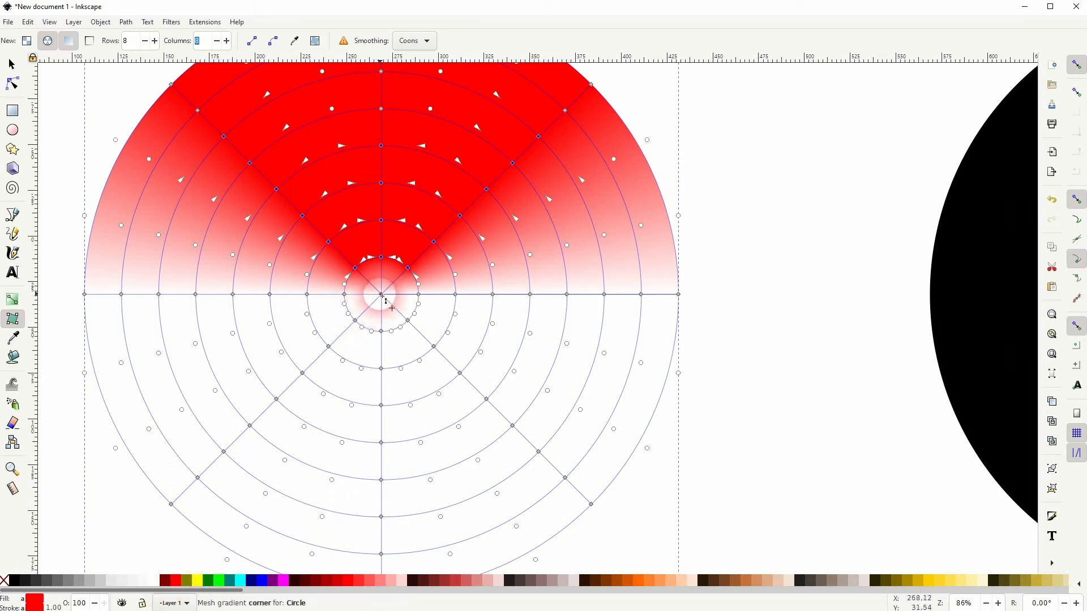
- Try to colour the mesh's centre node red, and undo the colour changes
click(381, 295)
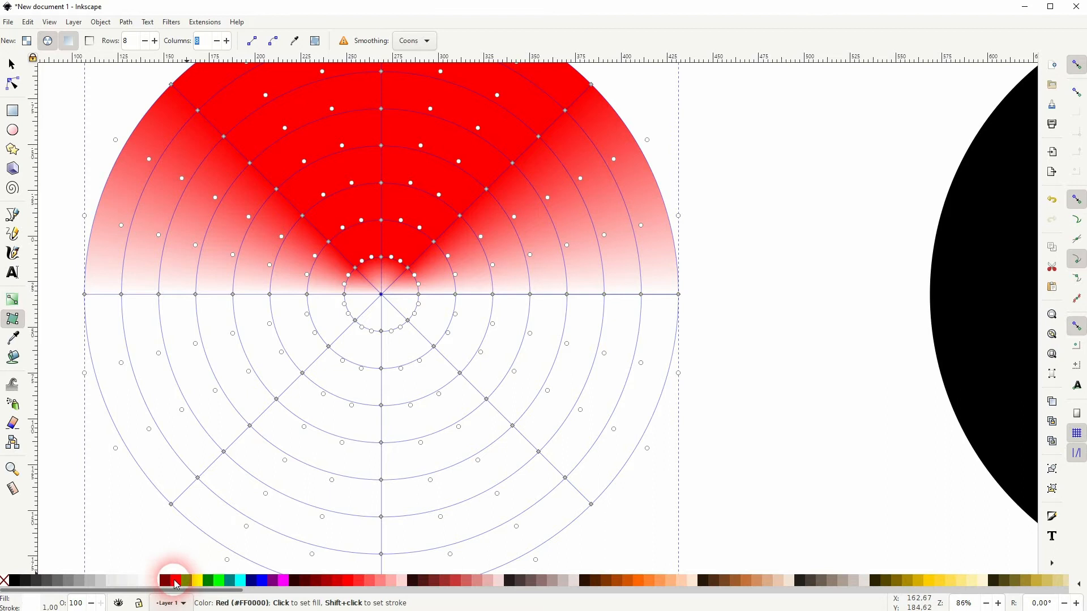
drag(176, 585, 346, 303)
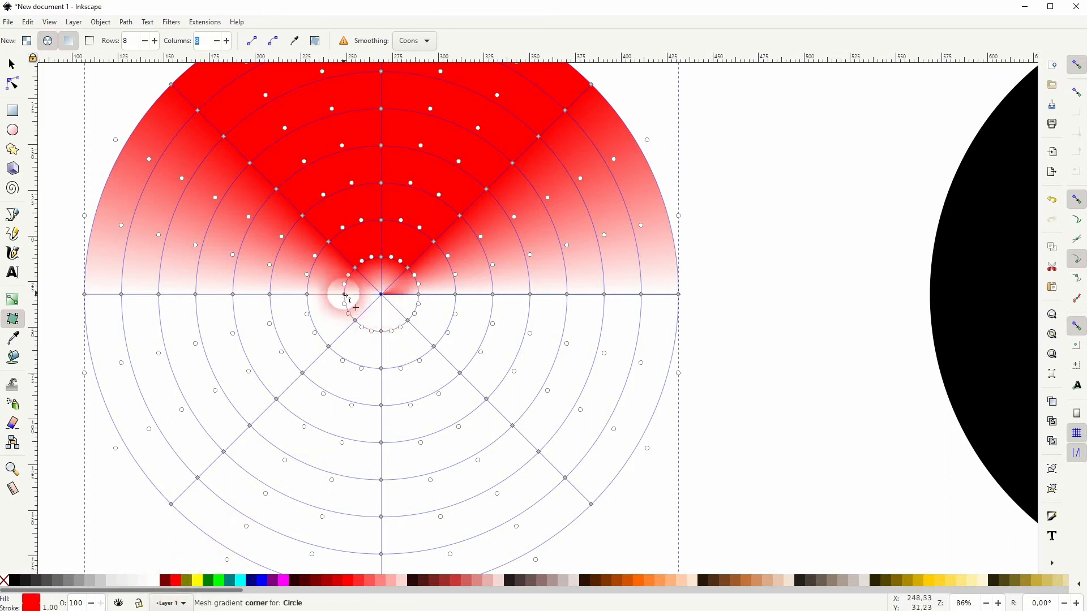
click(173, 580)
drag(333, 356, 396, 318)
key(ctrl+z)
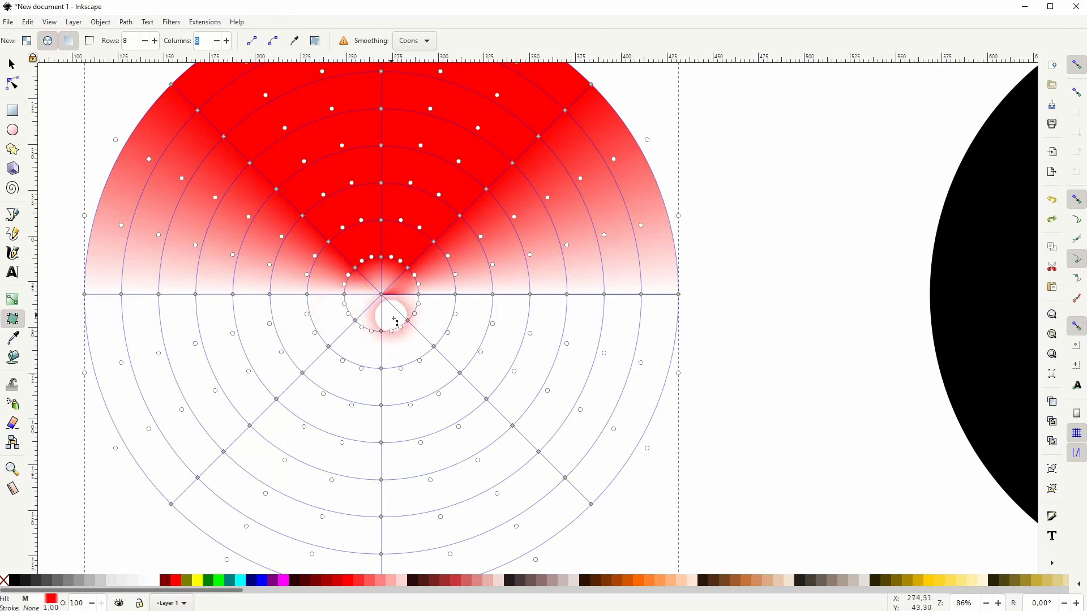
scroll(380, 310, down, 1)
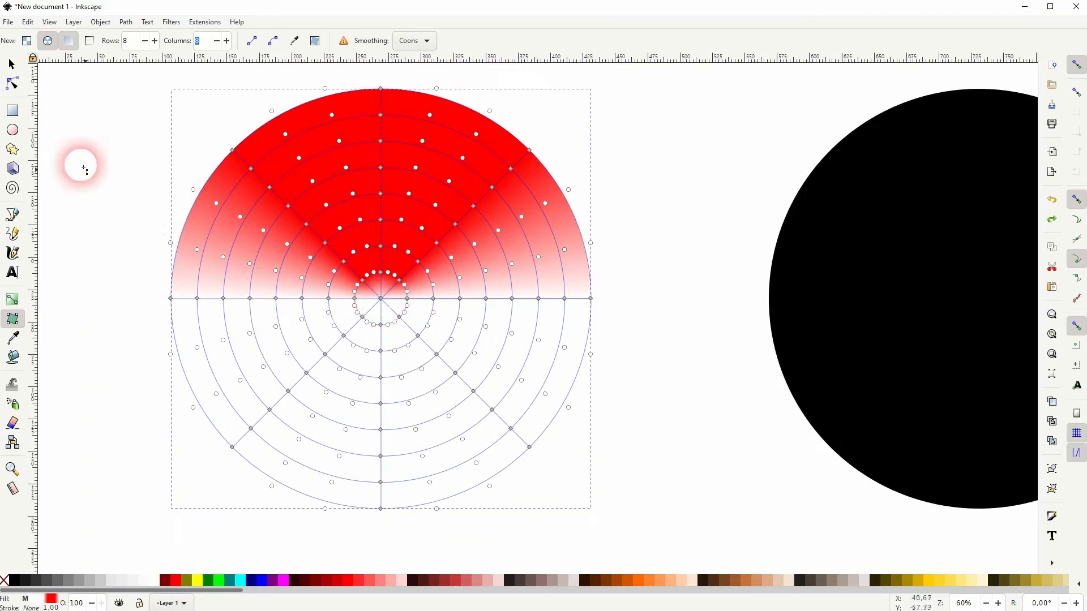
- Move the gradient circle down about 22 mm and set its arc end angle to 200 degrees
click(11, 64)
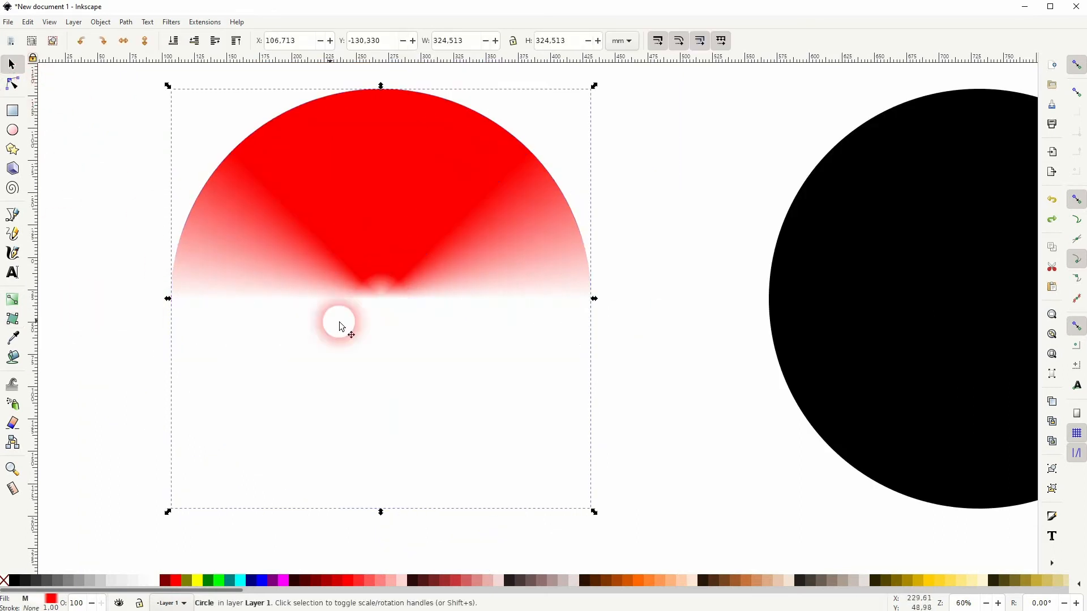
mouse_move(432, 247)
mouse_down()
mouse_move(406, 263)
mouse_move(429, 266)
mouse_up()
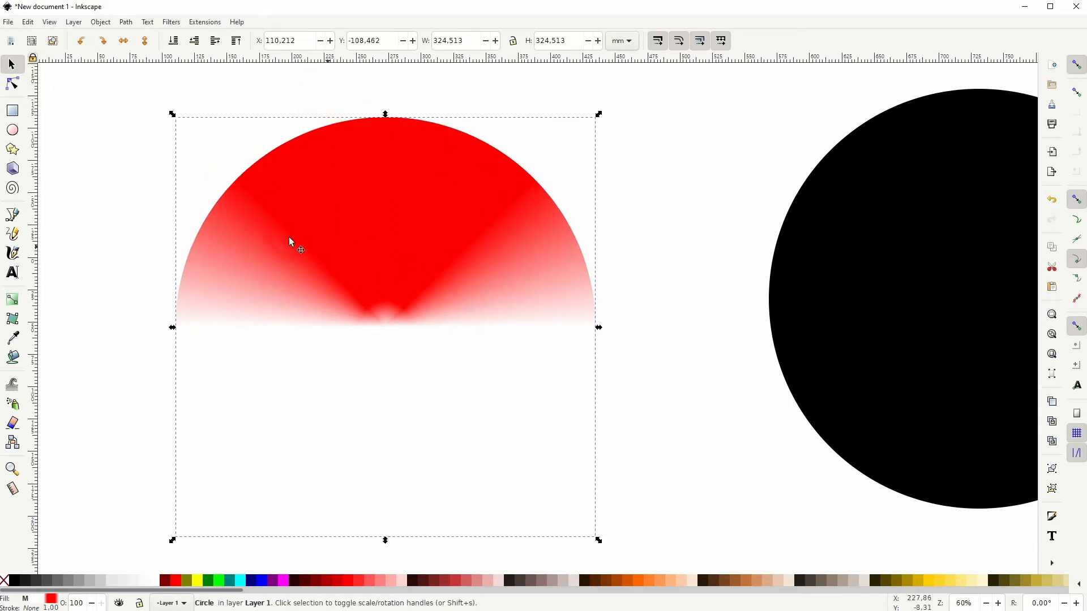
click(14, 134)
click(266, 41)
click(348, 42)
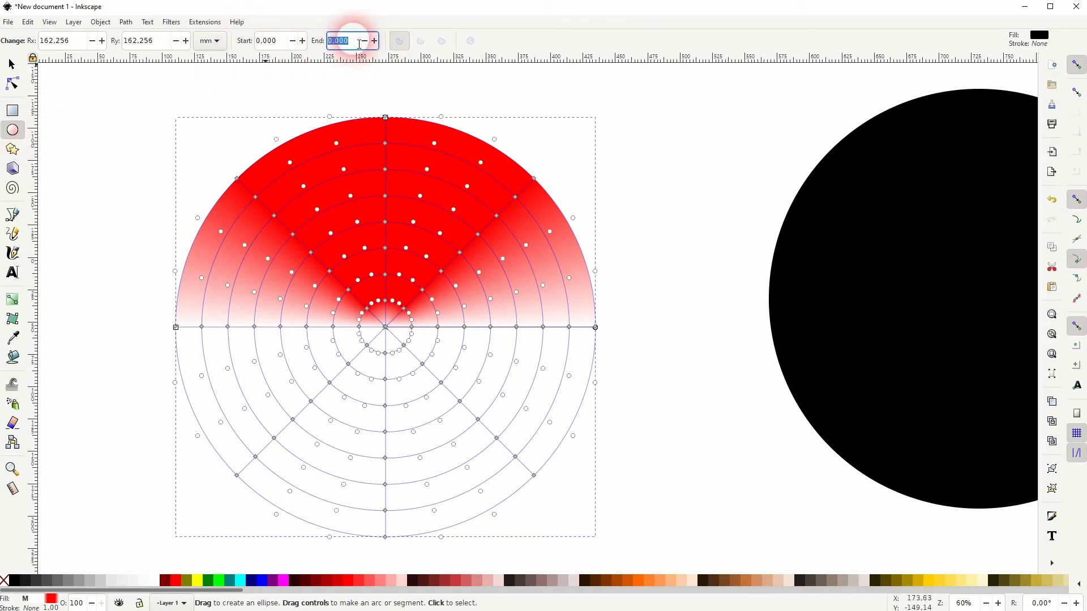
text(2)
key(Return)
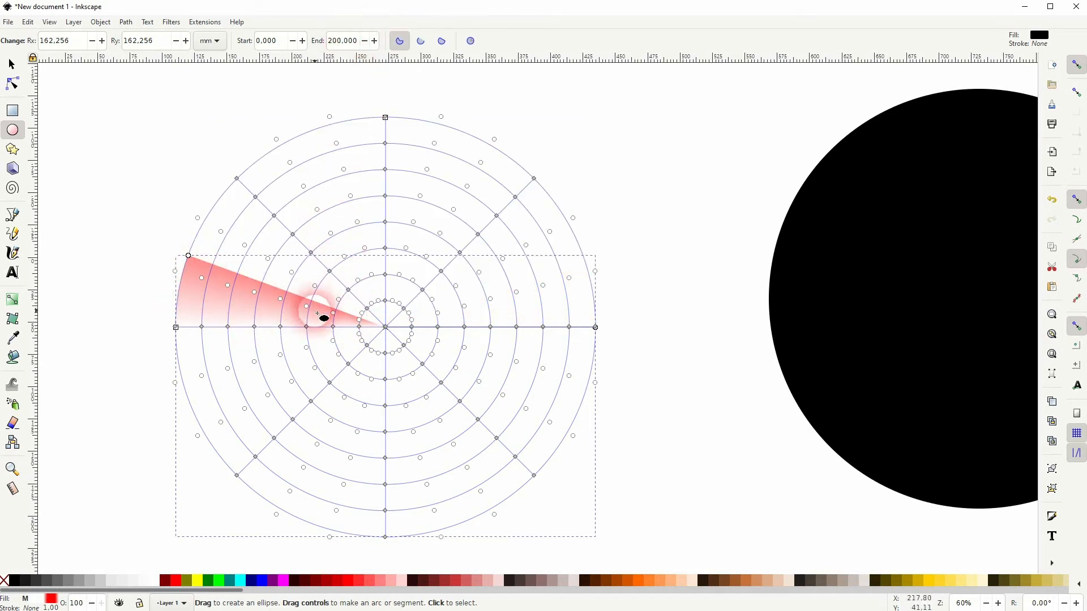
- Extend the gradient slice's end angle to 220 degrees and finally to 230 degrees
click(346, 43)
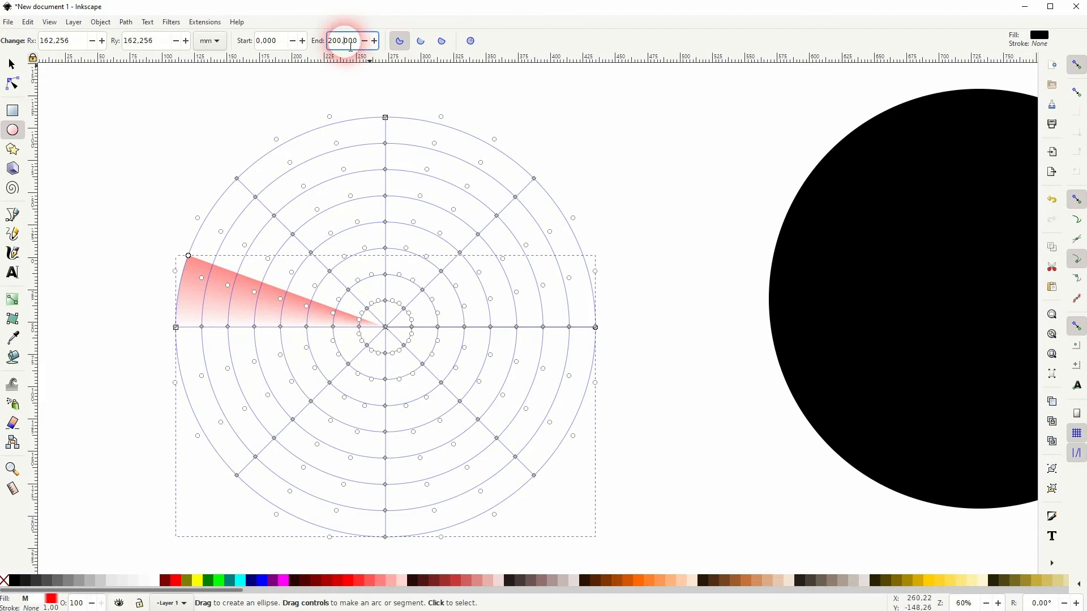
text(220)
key(Return)
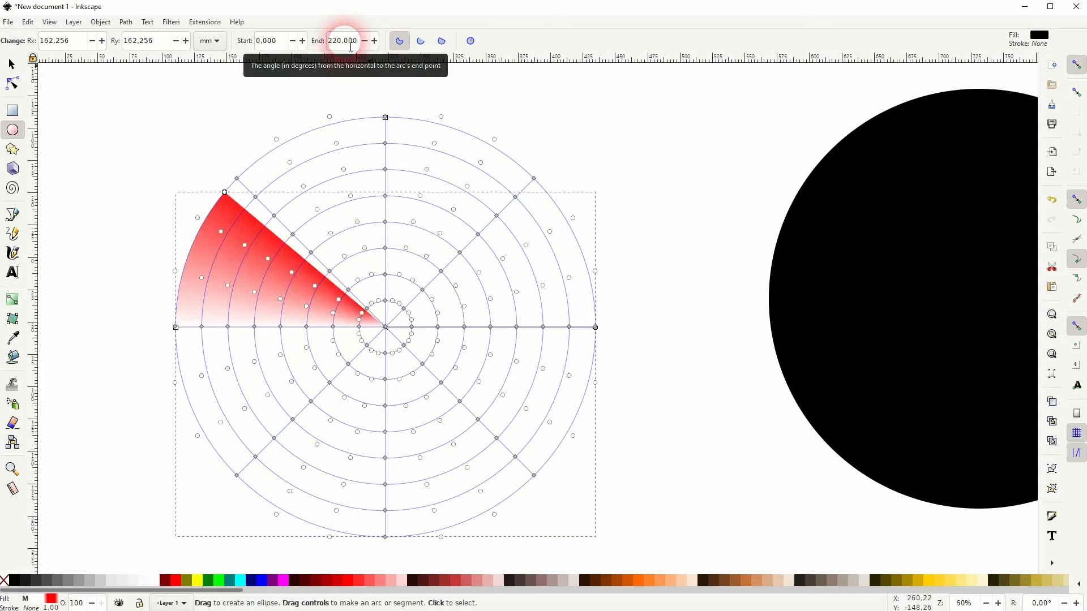
click(350, 45)
text(230)
key(Return)
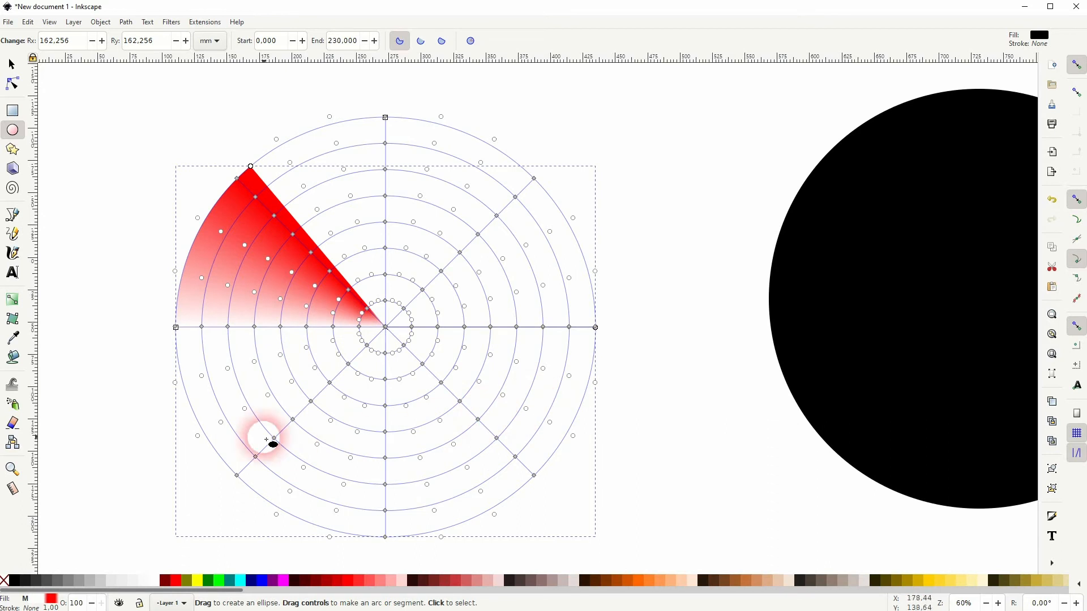
- Set the gradient slice's start angle to 180 degrees, trying 179 and 200 degrees in between
click(289, 41)
text(18)
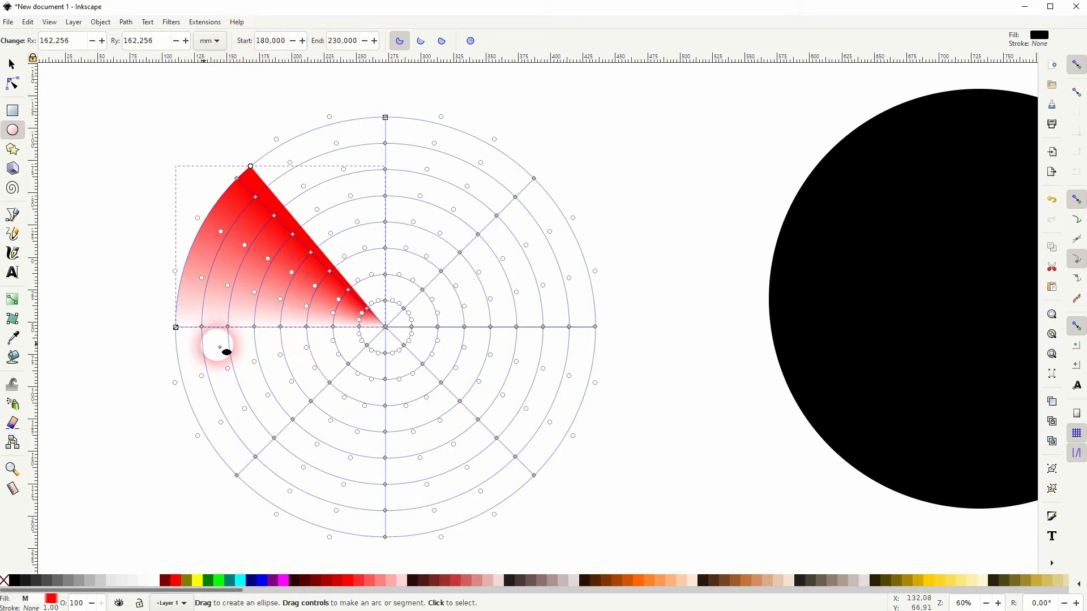
scroll(284, 44, down, 1)
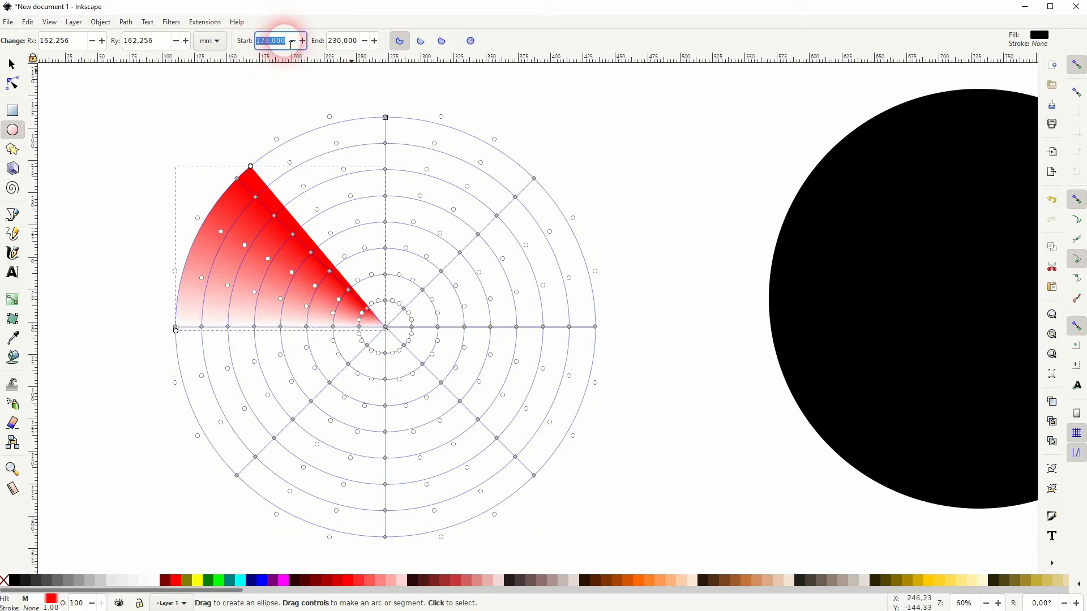
key(Return)
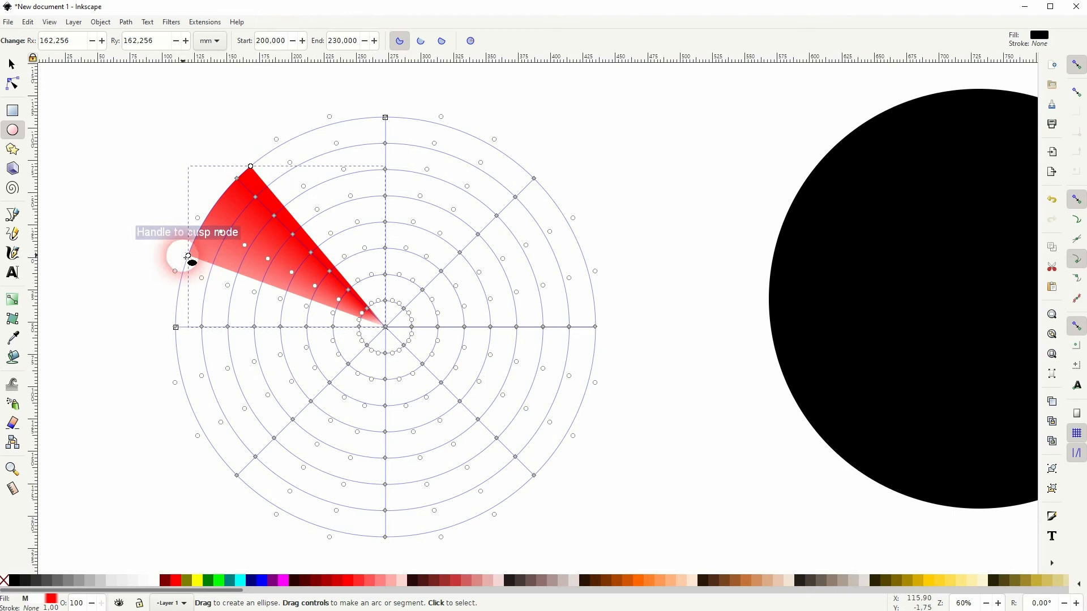
click(273, 42)
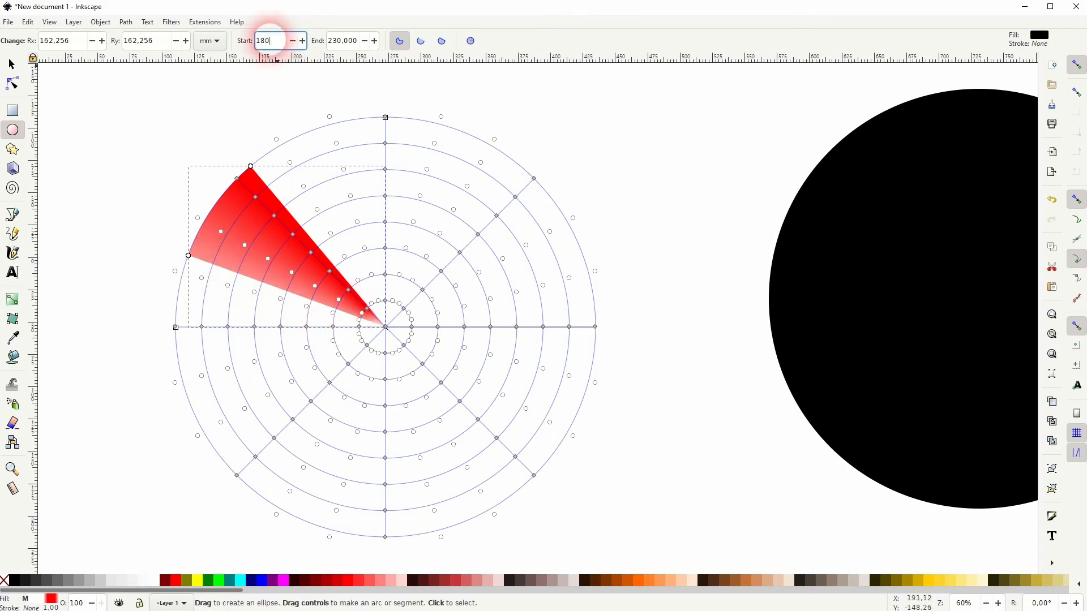
key(Return)
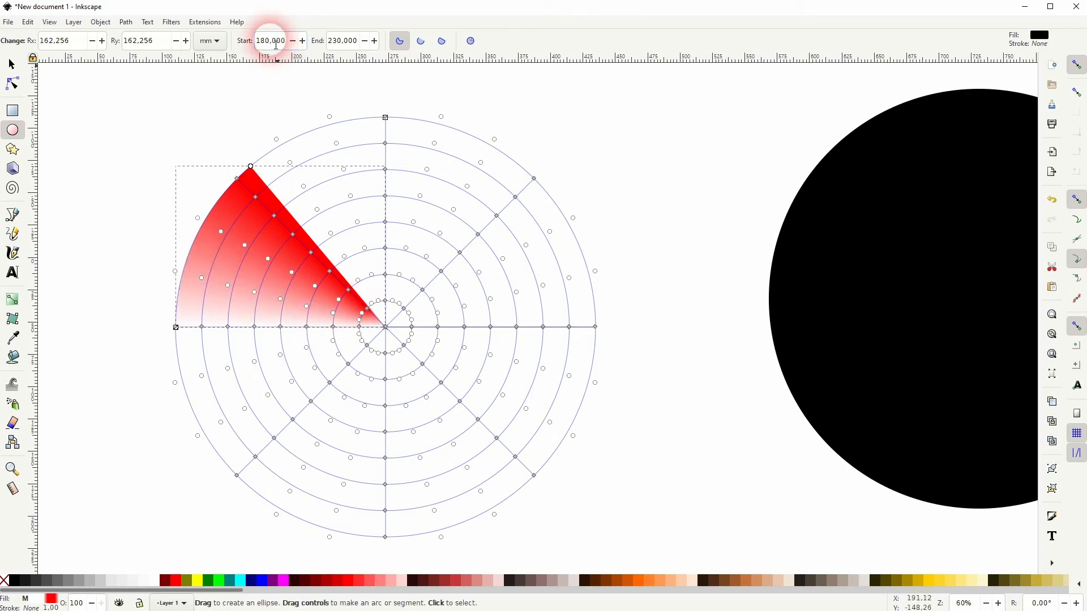
- Centre the black circle on the red gradient slice both horizontally and vertically, relative to the last selected object
click(12, 65)
click(468, 282)
ctrl+scroll(275, 289, down, 2)
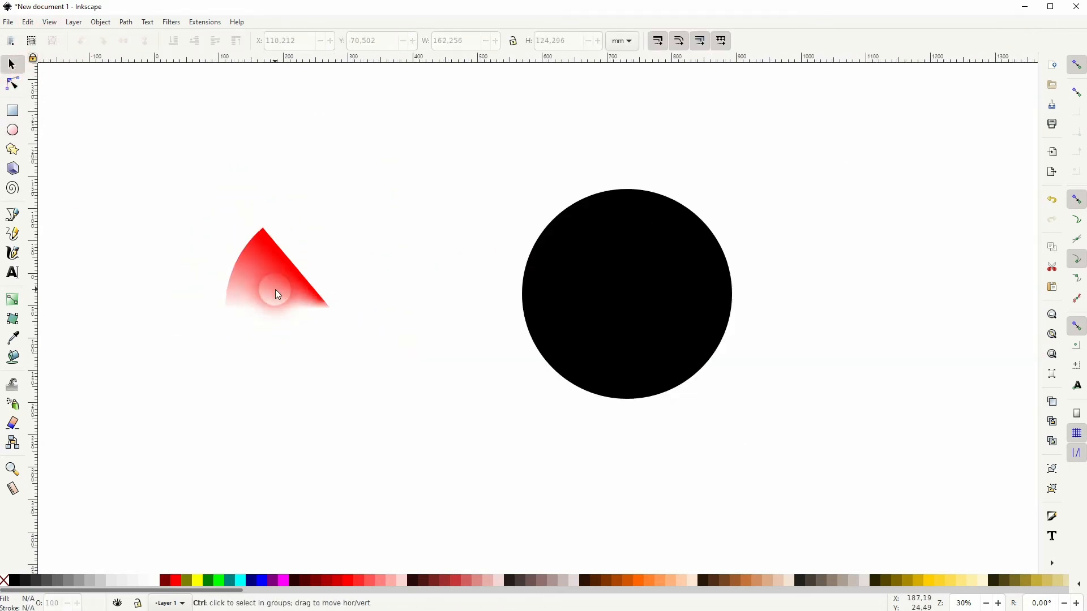
click(606, 271)
shift+click(281, 294)
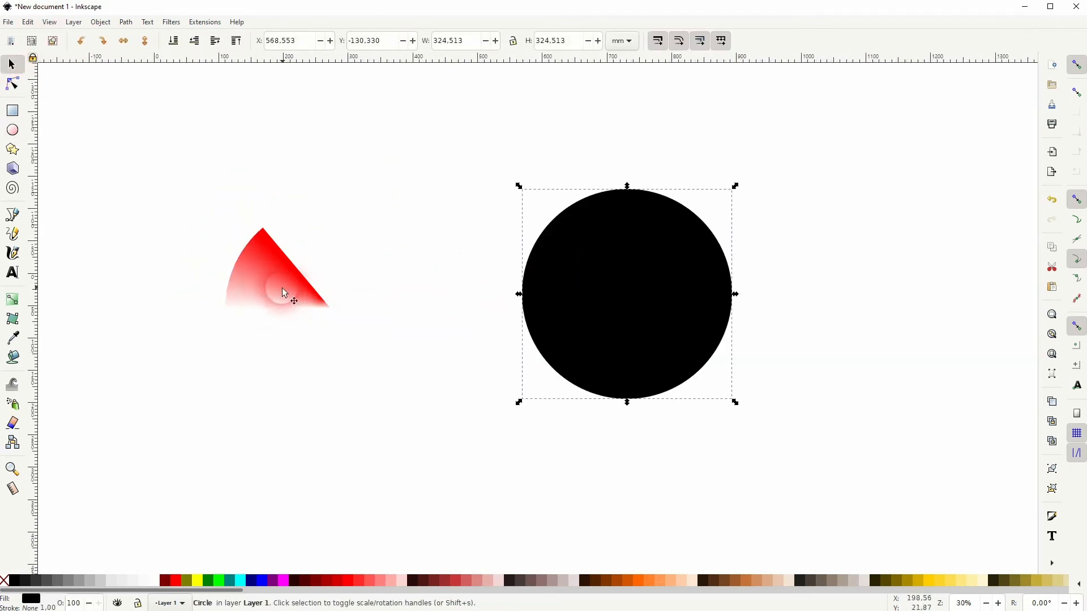
click(100, 22)
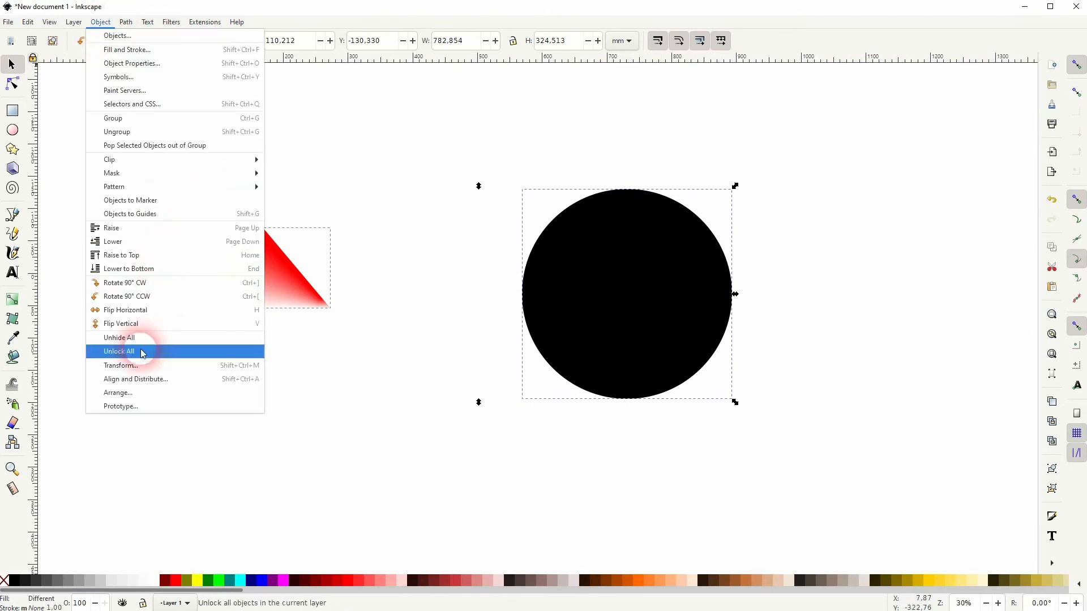
click(145, 379)
click(949, 114)
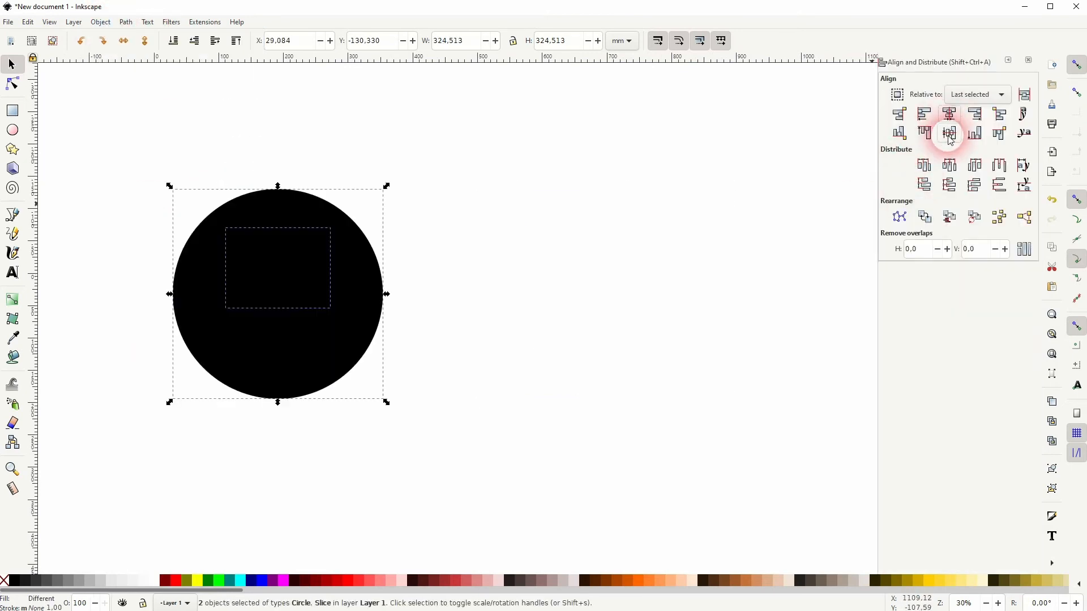
click(950, 133)
- Lower the black circle to the bottom of the stacking order, behind the red gradient slice
click(426, 291)
click(361, 307)
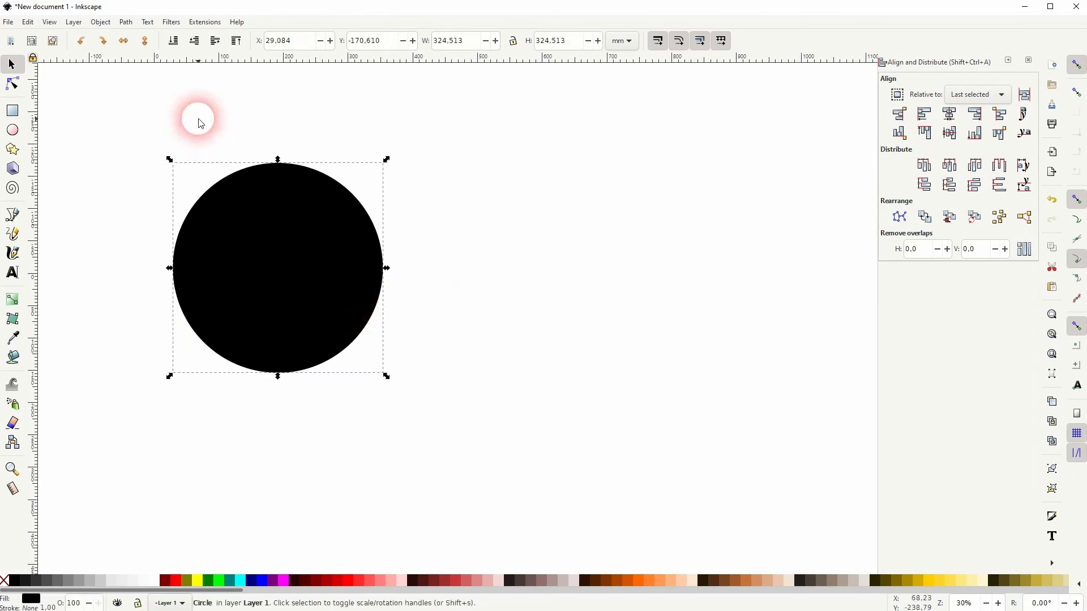
click(174, 41)
click(436, 310)
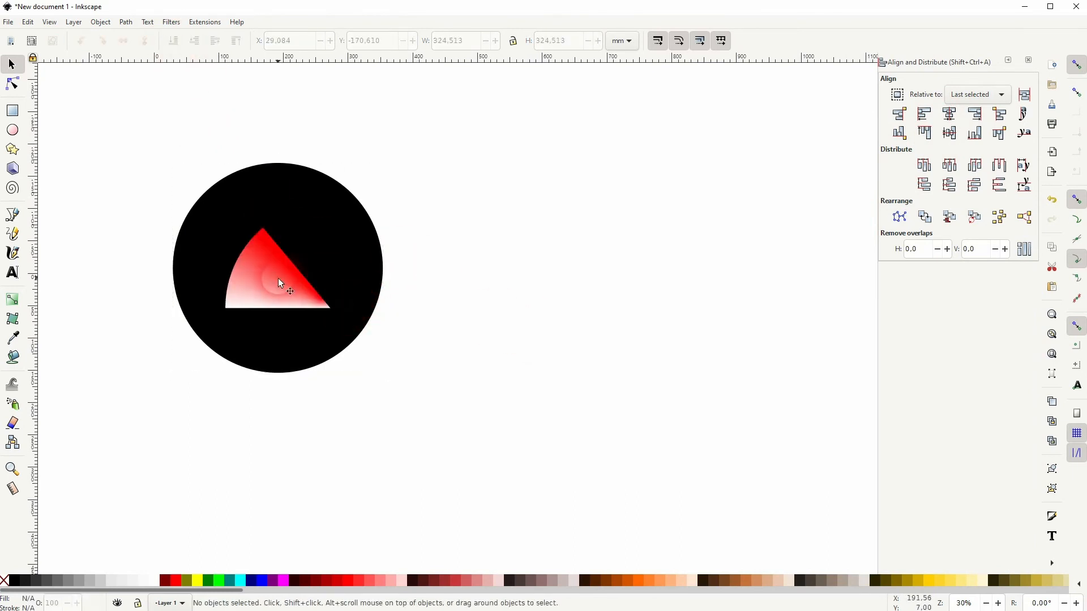
- Move the gradient slice so its tip snaps to the black circle's centre, and close the alignment settings
drag(273, 285, 230, 268)
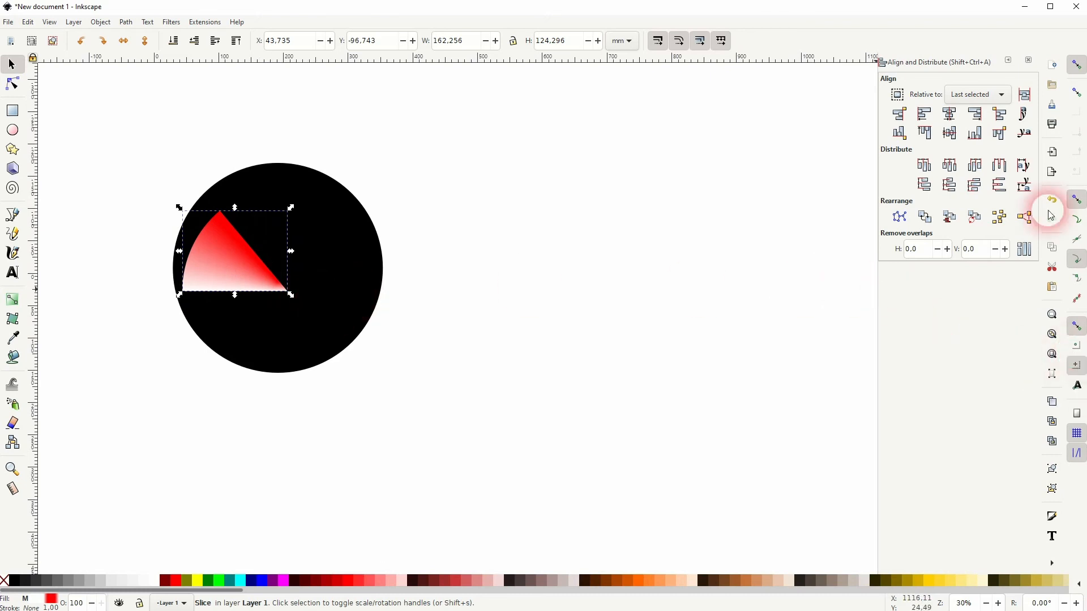
drag(219, 276, 209, 253)
click(430, 305)
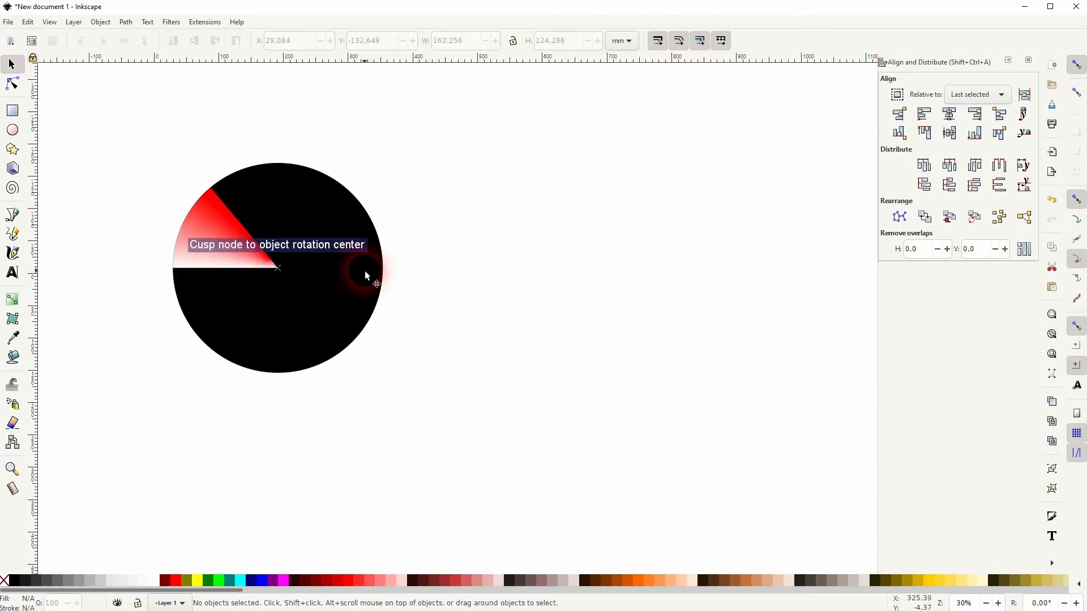
click(1028, 60)
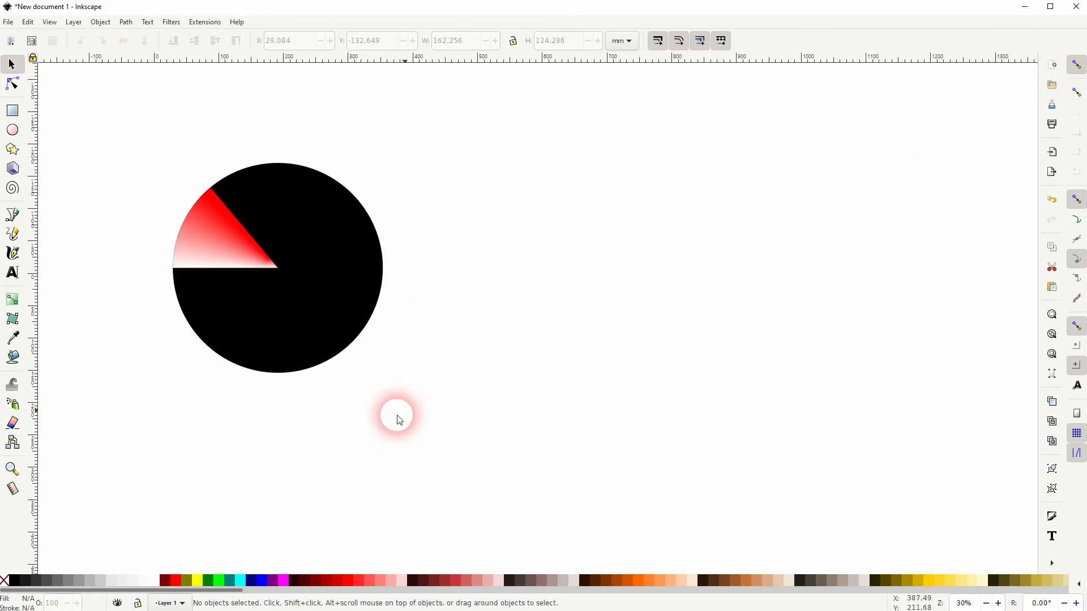
- Remove the black circle's fill and give it a black stroke
click(304, 342)
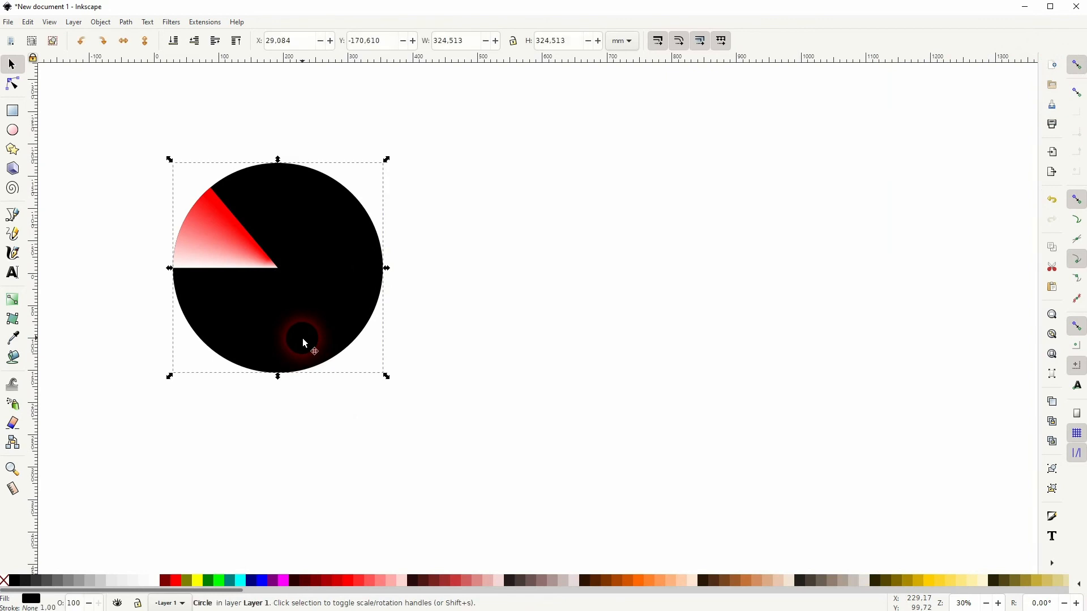
click(11, 582)
shift+click(16, 581)
click(374, 485)
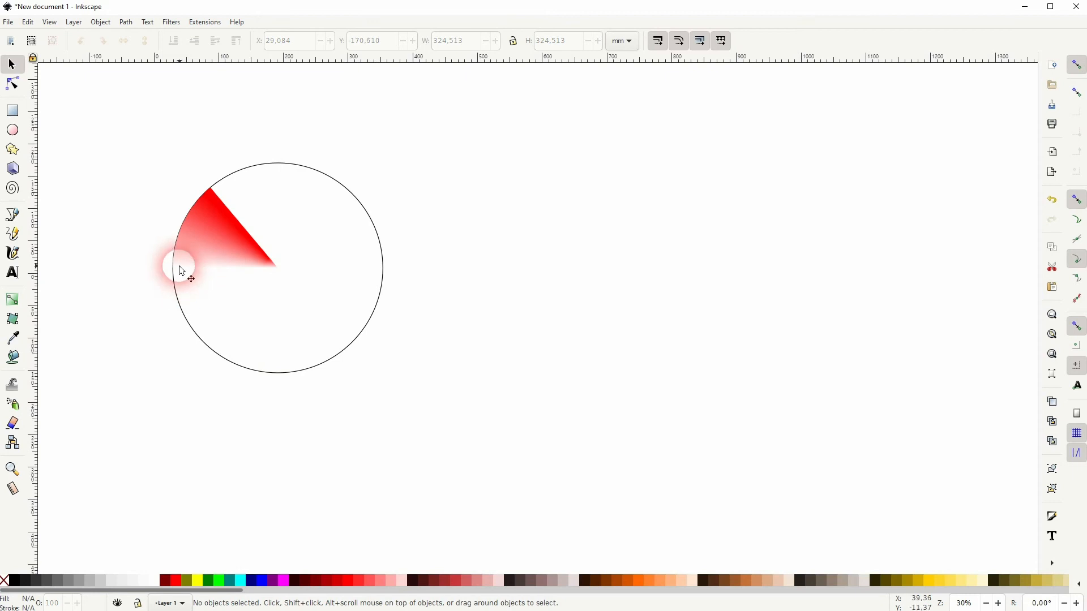
- Group the circle outline with the gradient slice and rotate the group clockwise until the slice points straight down
drag(116, 426, 498, 113)
key(ctrl+g)
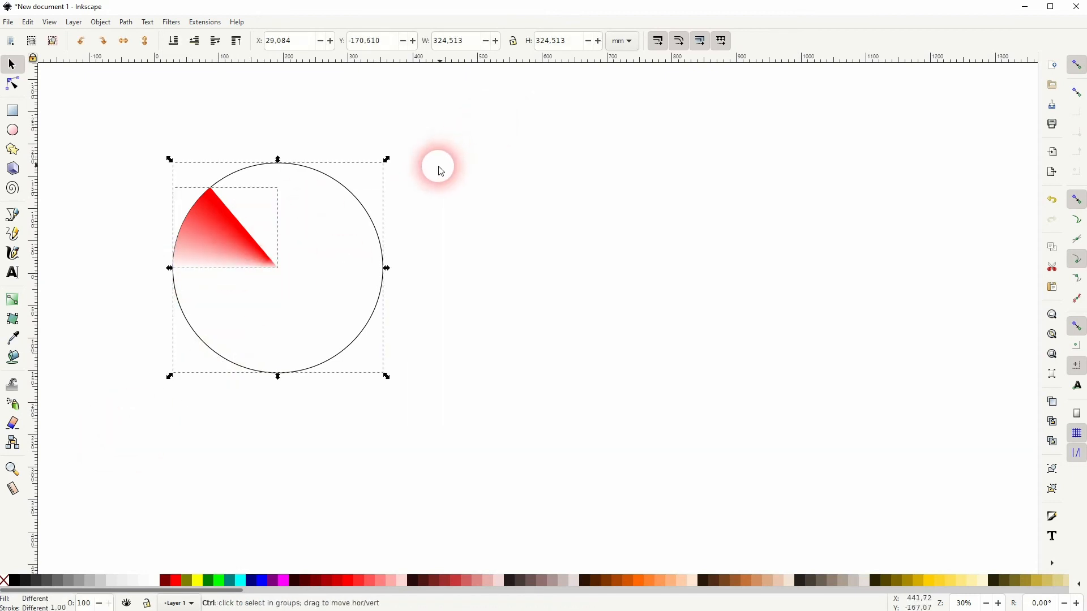
click(193, 303)
drag(384, 160, 334, 490)
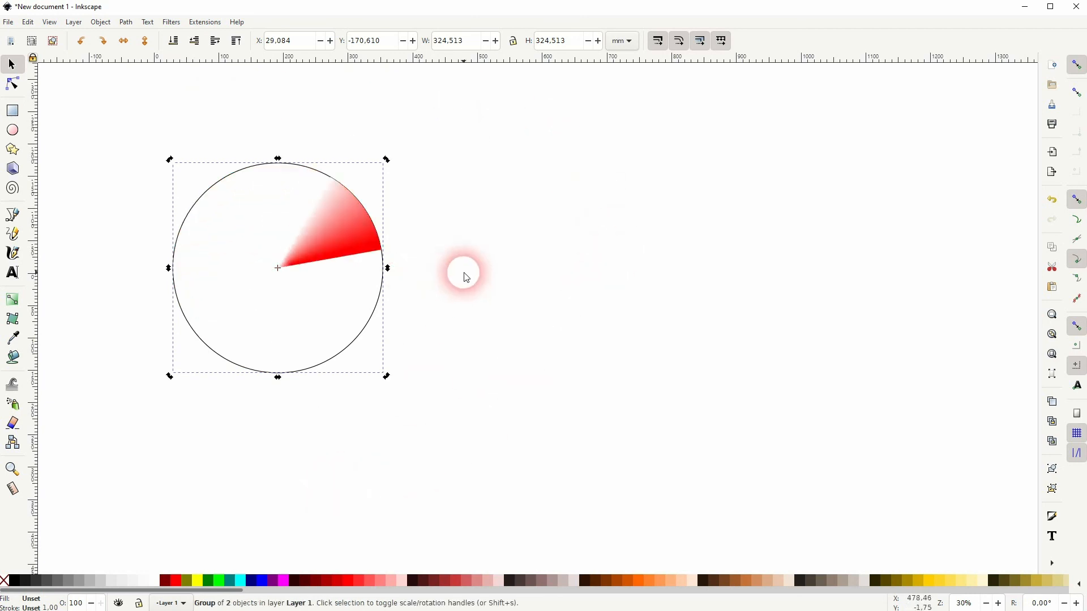
drag(388, 162, 341, 433)
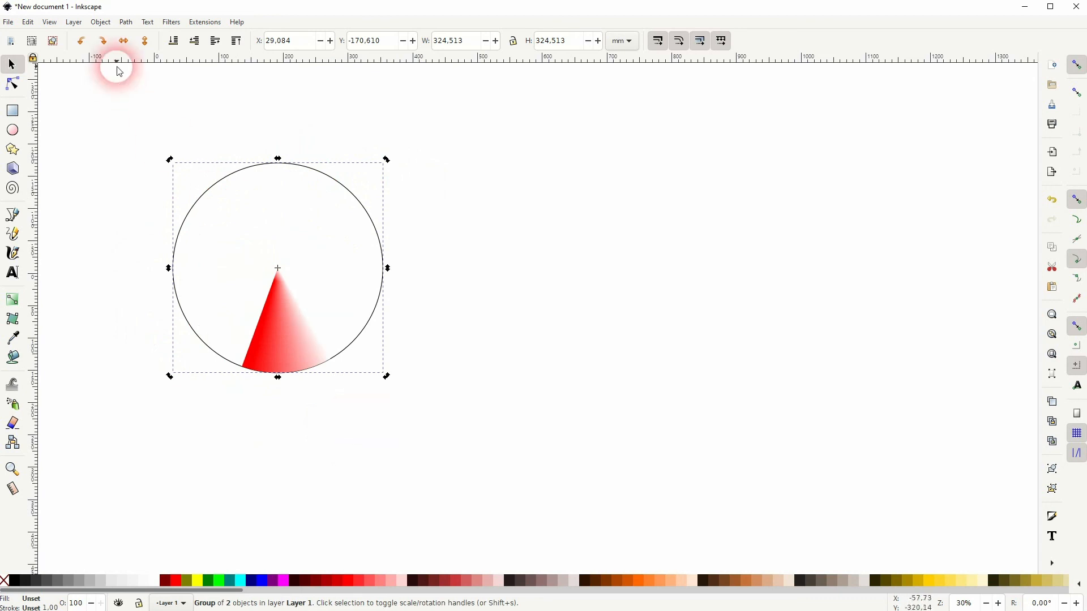
- Flip the group horizontally and rotate it counterclockwise until the slice lies in the circle's lower-right part
click(125, 41)
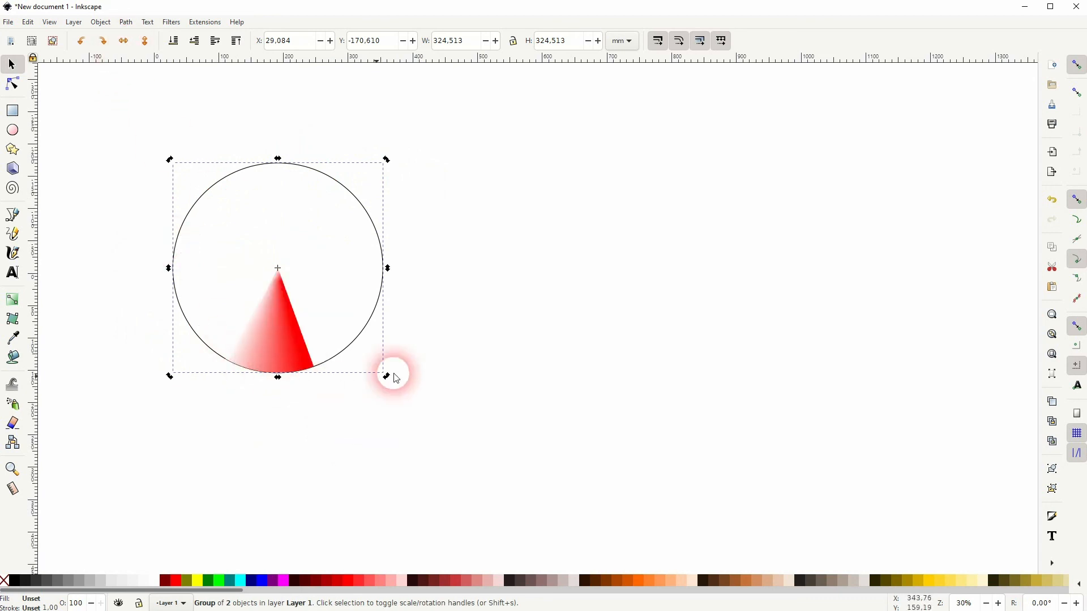
drag(388, 384, 432, 213)
click(303, 311)
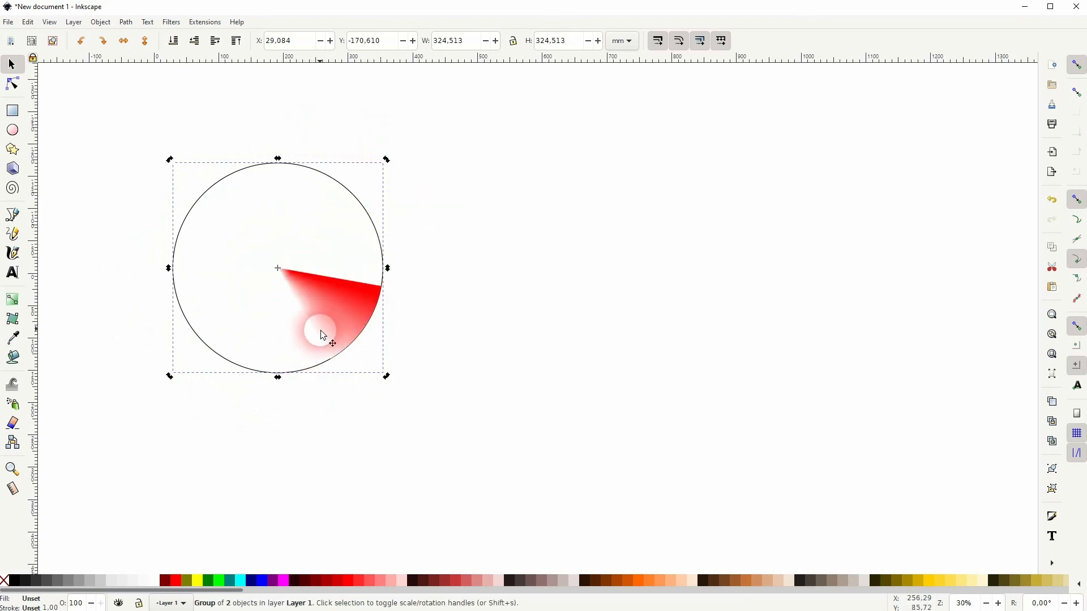
- Flip the group horizontally and back again, and deselect it
click(124, 41)
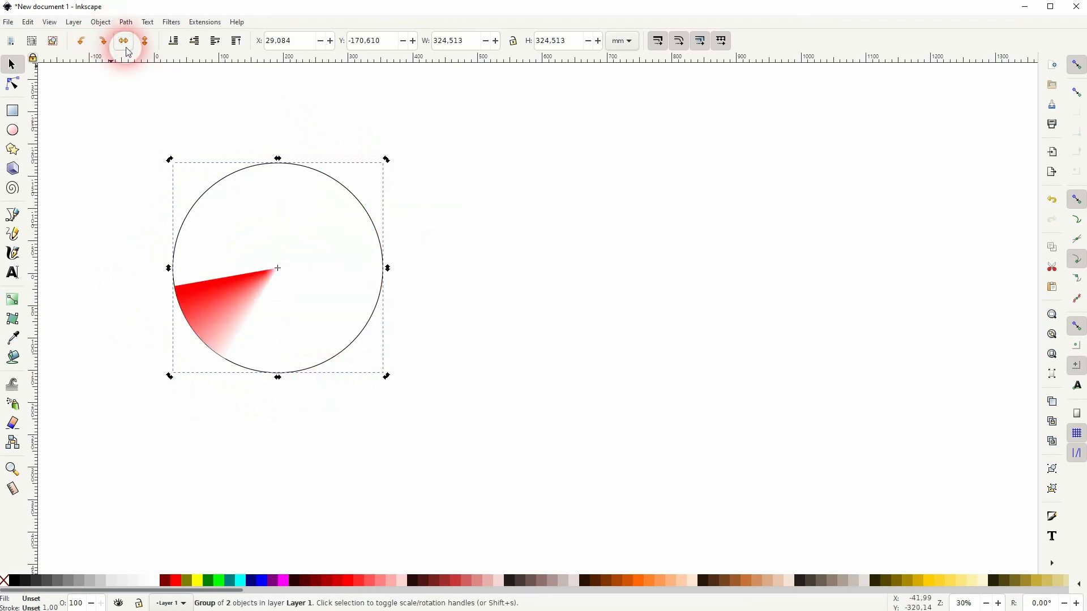
click(127, 48)
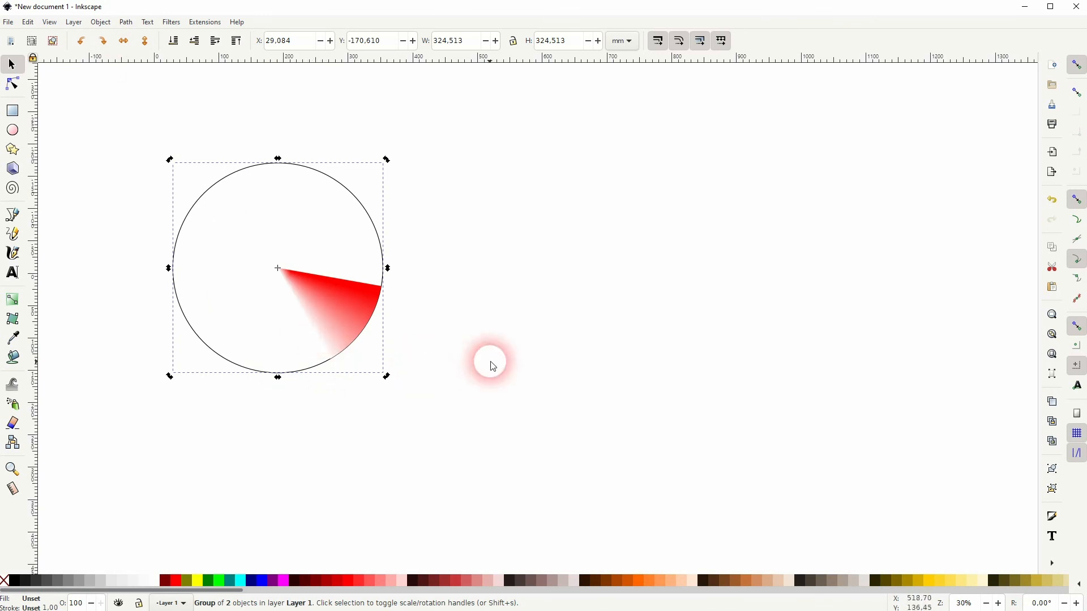
click(484, 372)
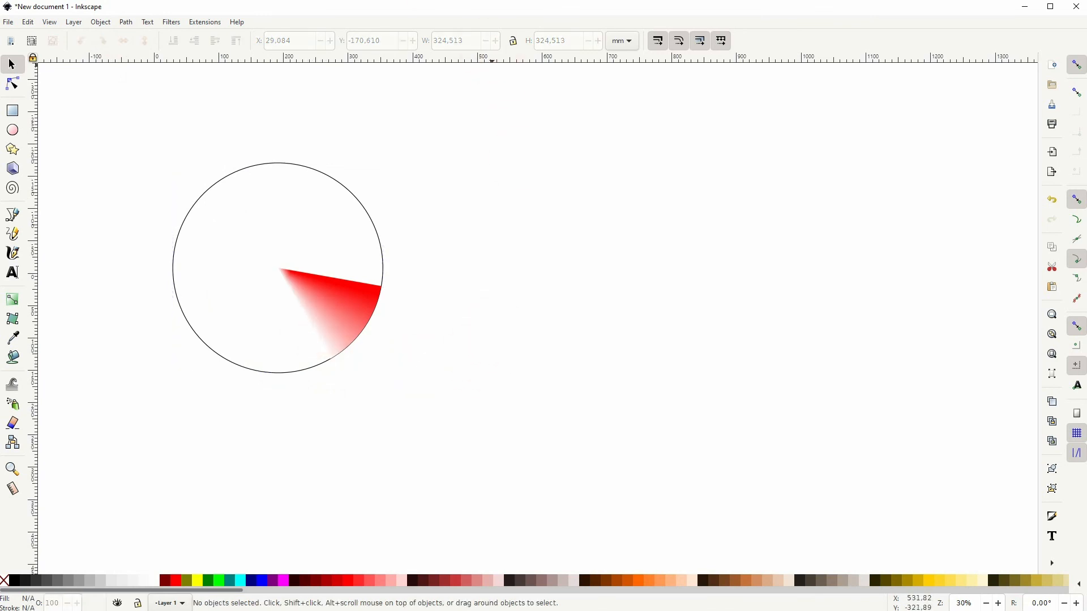